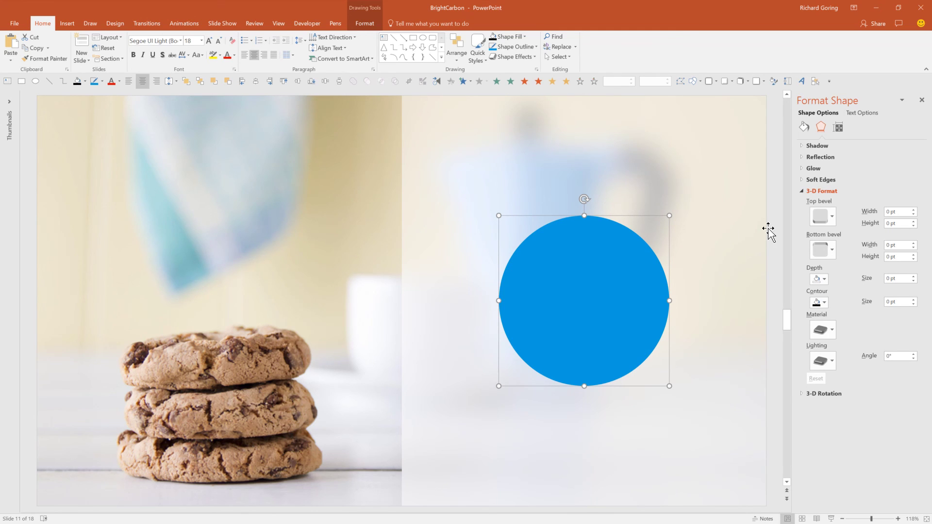
# Apply a Round top bevel of 6 pt by 6 pt to the blue circle, then deselect it
pyautogui.click(824, 216)
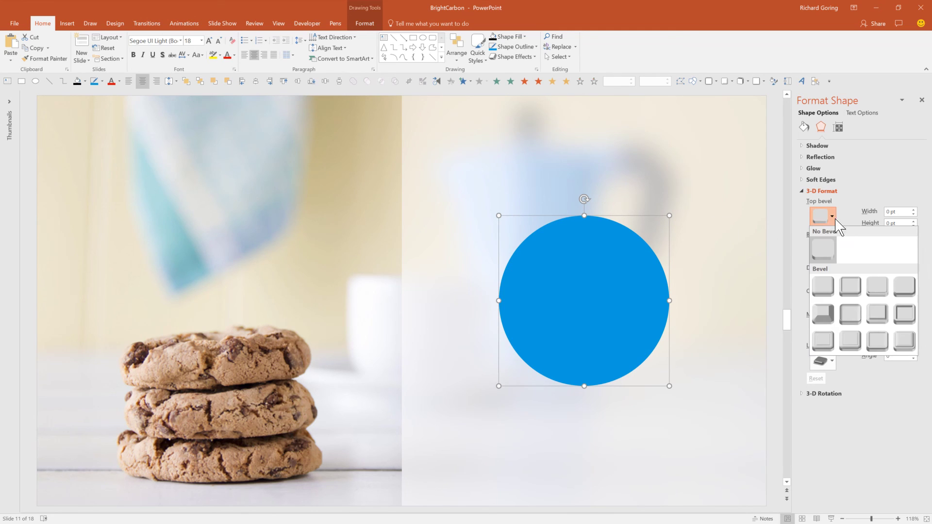
pyautogui.click(824, 289)
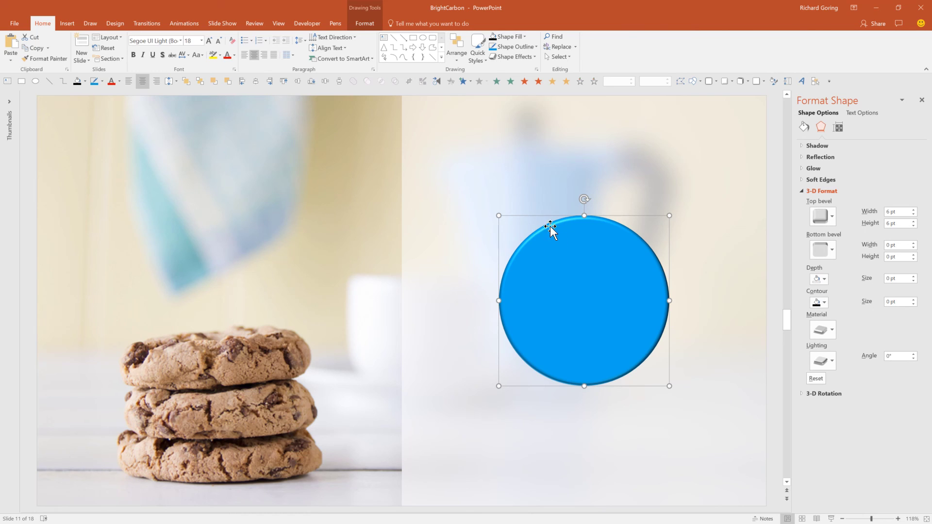
pyautogui.click(774, 385)
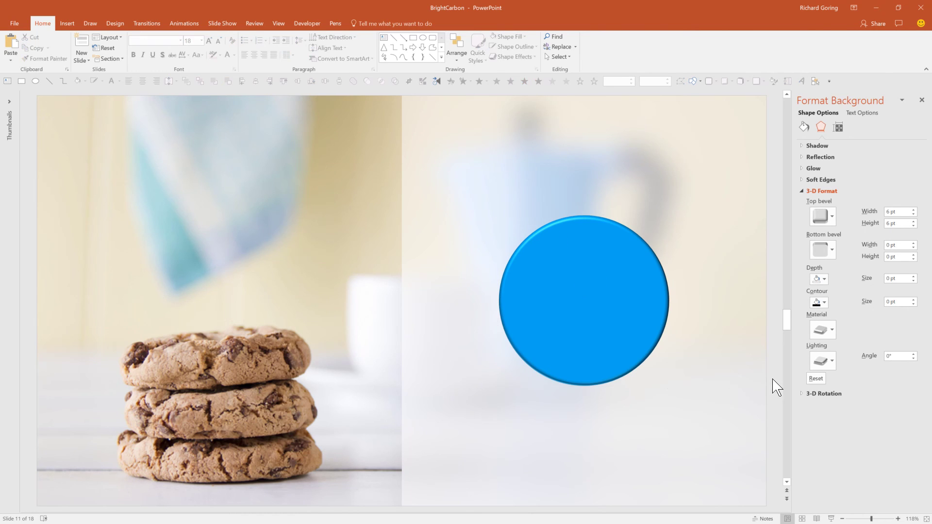
# On slide 13, enlarge the circle's Round top bevel to 38 pt wide and 38 pt high
pyautogui.scroll(-1, 491, 431)
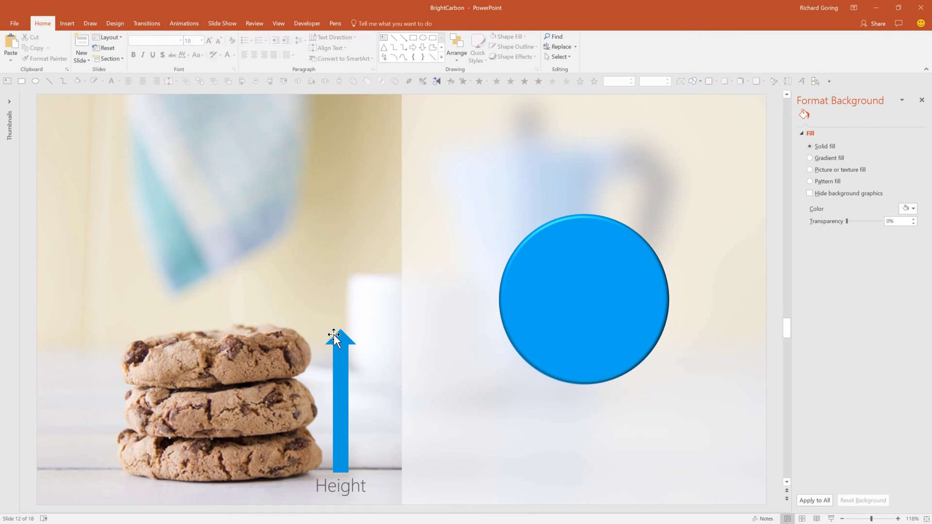
pyautogui.scroll(-1, 335, 327)
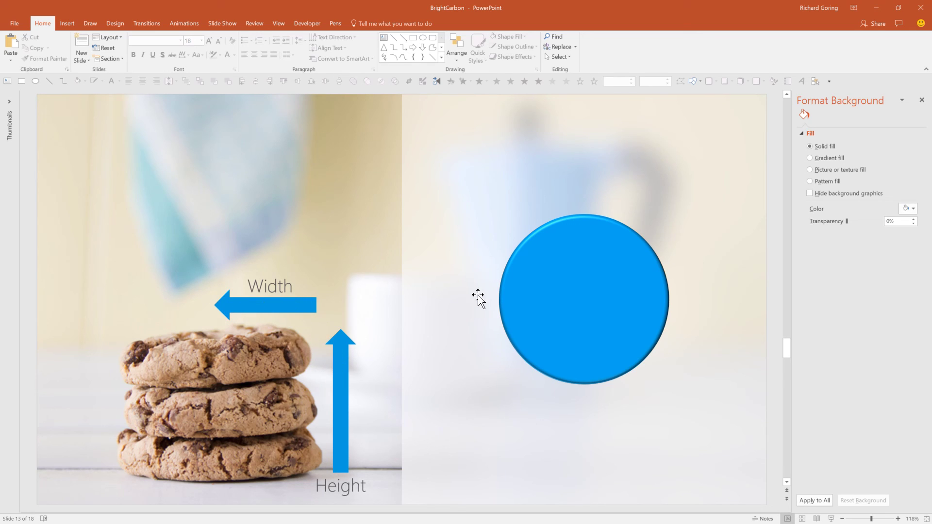
pyautogui.click(584, 263)
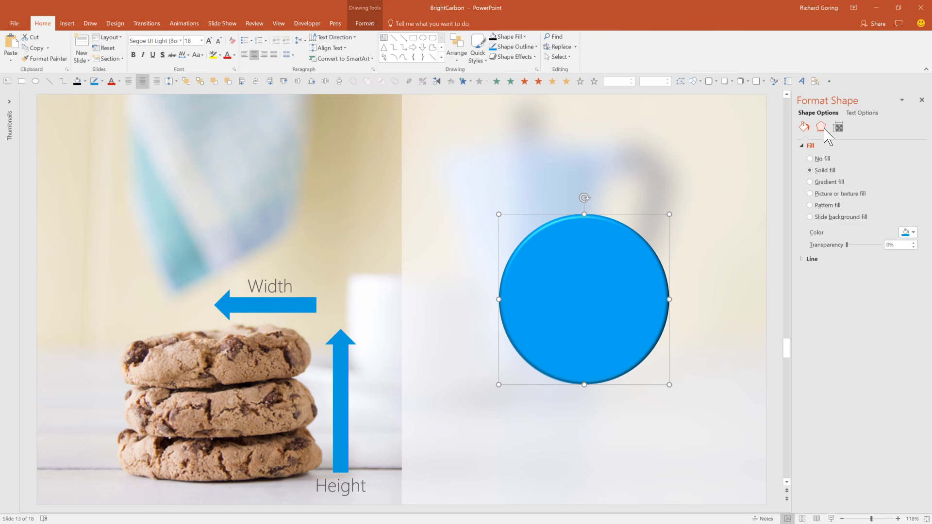
pyautogui.click(822, 127)
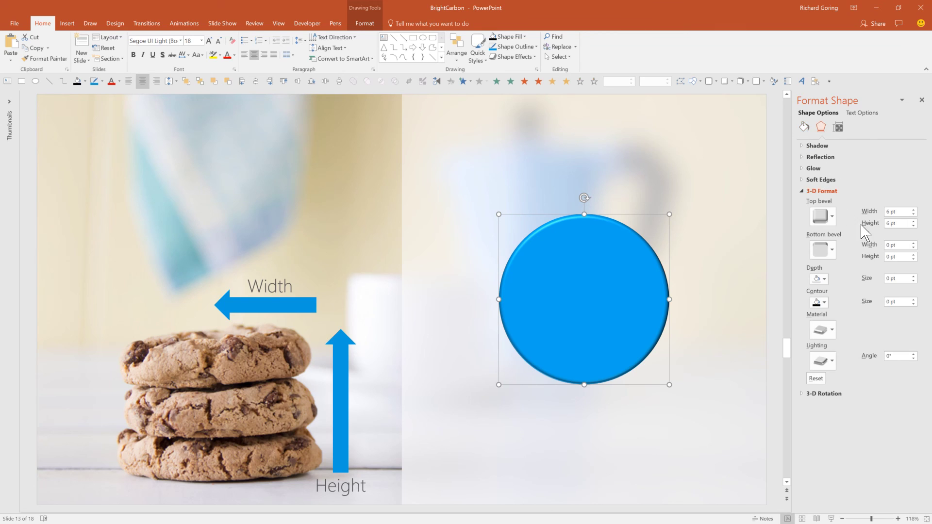
pyautogui.click(914, 211)
pyautogui.click(913, 211)
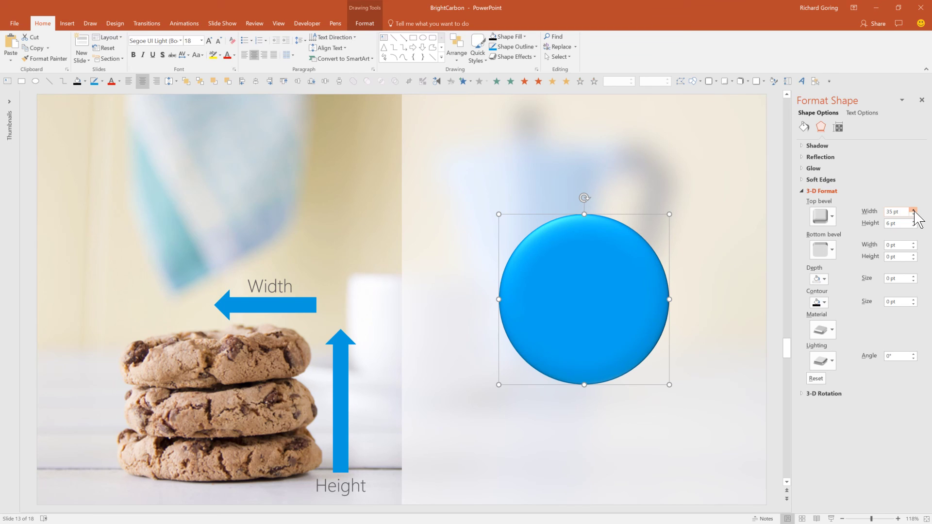
pyautogui.click(914, 212)
pyautogui.click(914, 221)
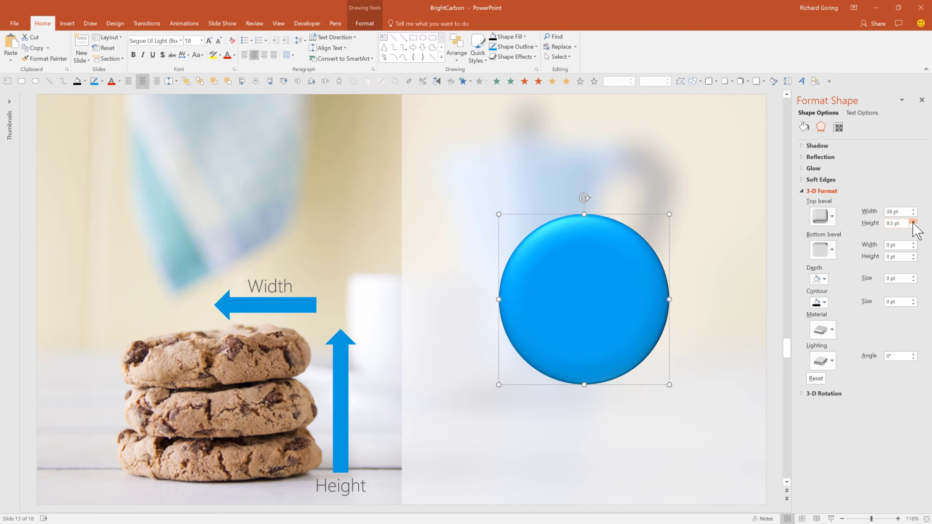
pyautogui.click(913, 221)
pyautogui.click(914, 220)
pyautogui.click(914, 221)
pyautogui.click(914, 221)
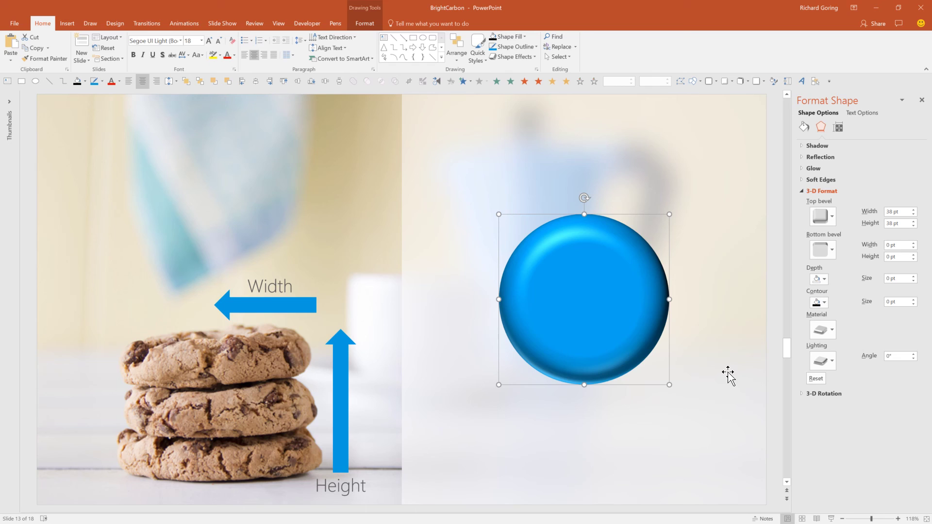
# Tilt the circle with the Perspective: Relaxed 3-D rotation preset
pyautogui.click(803, 395)
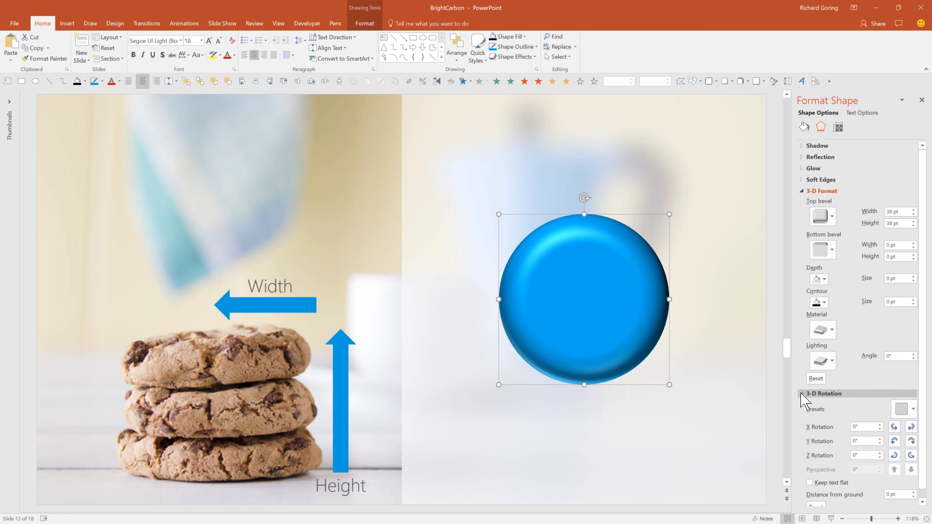
pyautogui.click(914, 410)
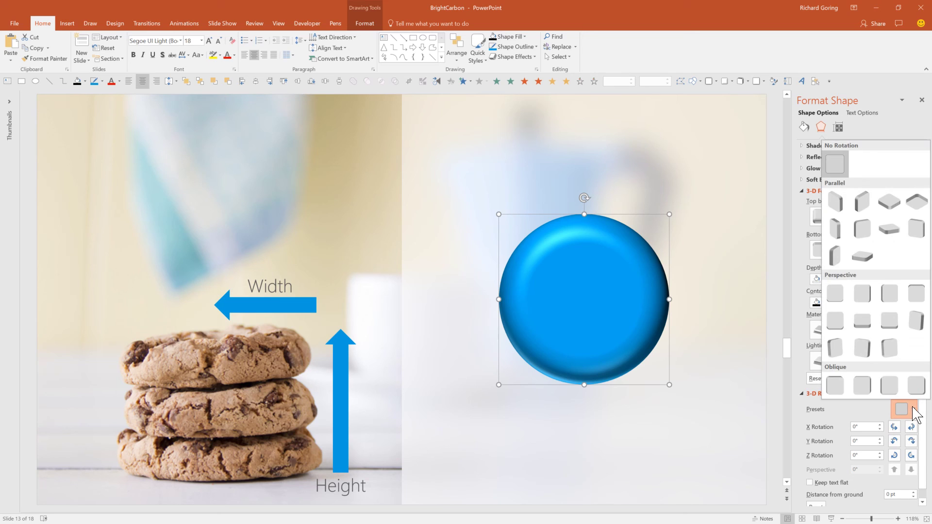
pyautogui.click(889, 321)
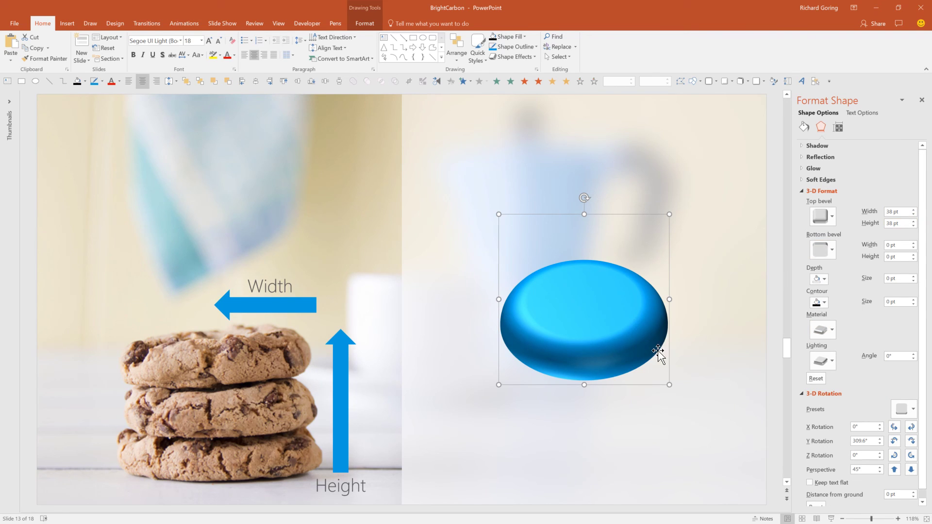
# Raise the top bevel to 64.5 pt high and 64 pt wide
pyautogui.click(913, 221)
pyautogui.click(913, 220)
pyautogui.click(914, 221)
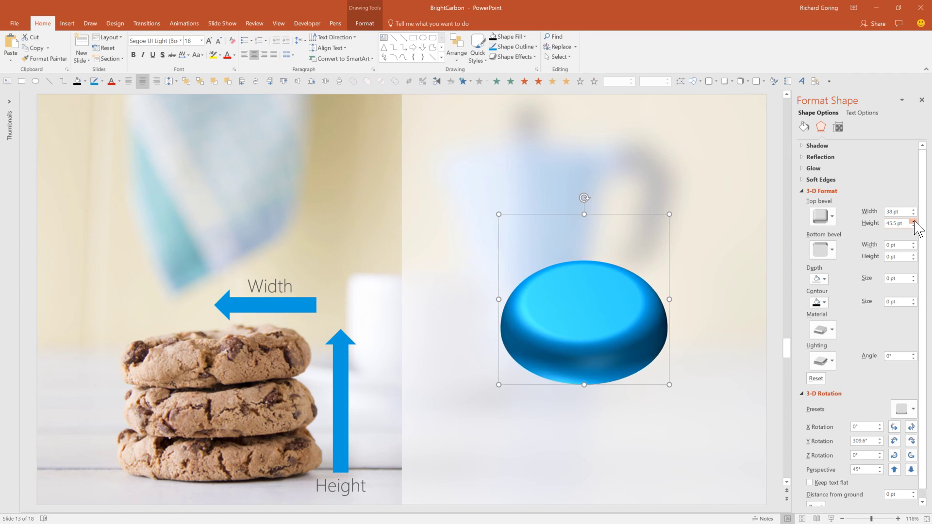
pyautogui.click(914, 221)
pyautogui.click(914, 221)
pyautogui.click(914, 221)
pyautogui.click(914, 221)
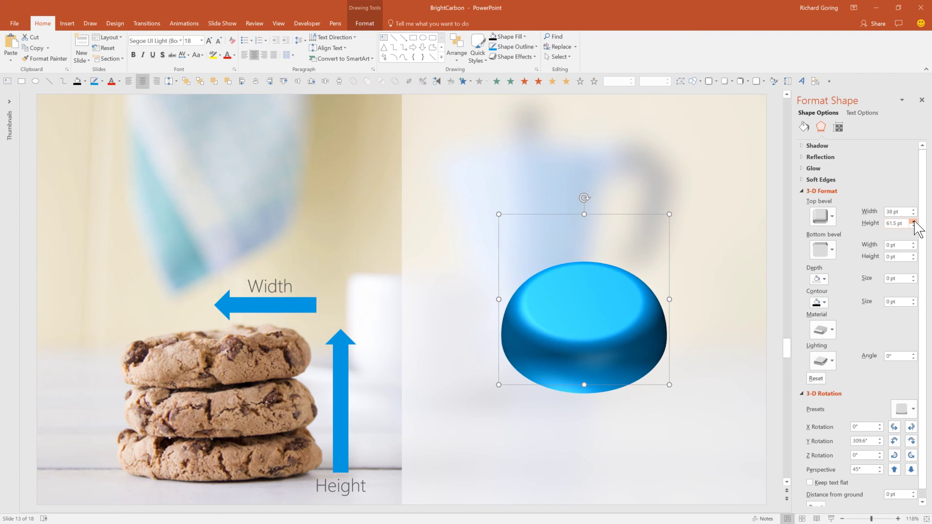
pyautogui.click(914, 221)
pyautogui.click(914, 210)
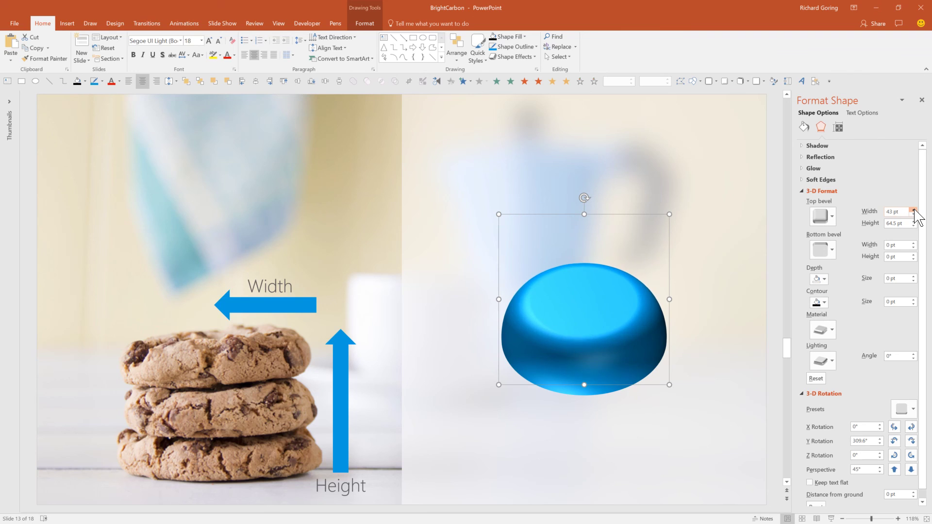
pyautogui.click(914, 210)
pyautogui.click(914, 210)
pyautogui.click(914, 210)
pyautogui.click(914, 210)
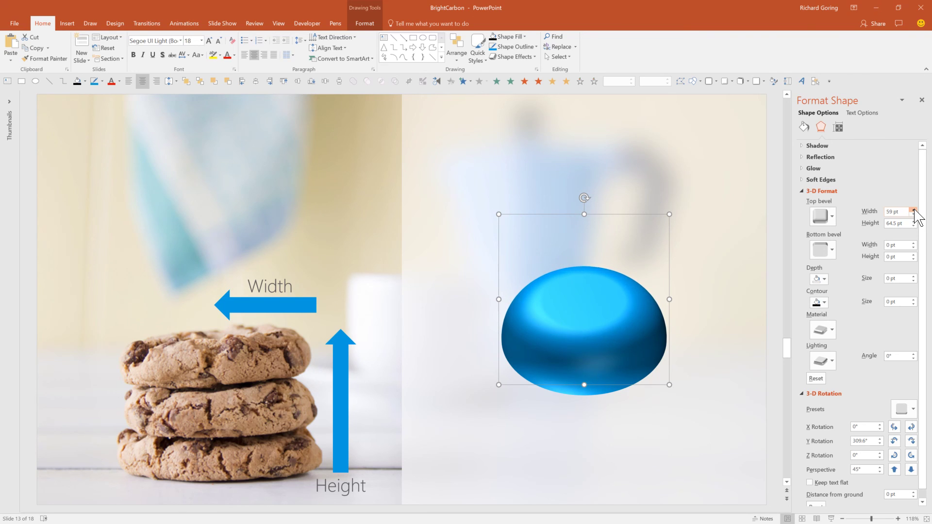
pyautogui.click(913, 210)
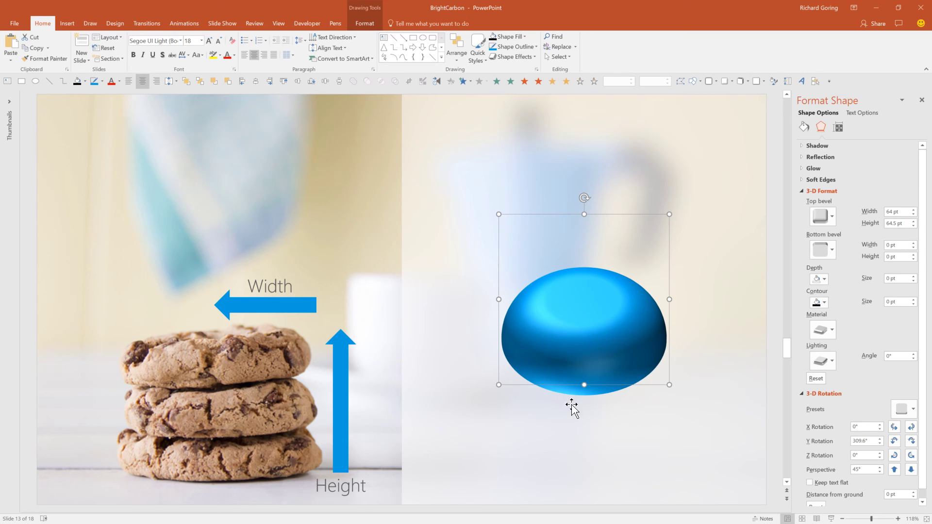
# Give the cookie slide's blue shape a Round bottom bevel and increase its height
pyautogui.click(832, 250)
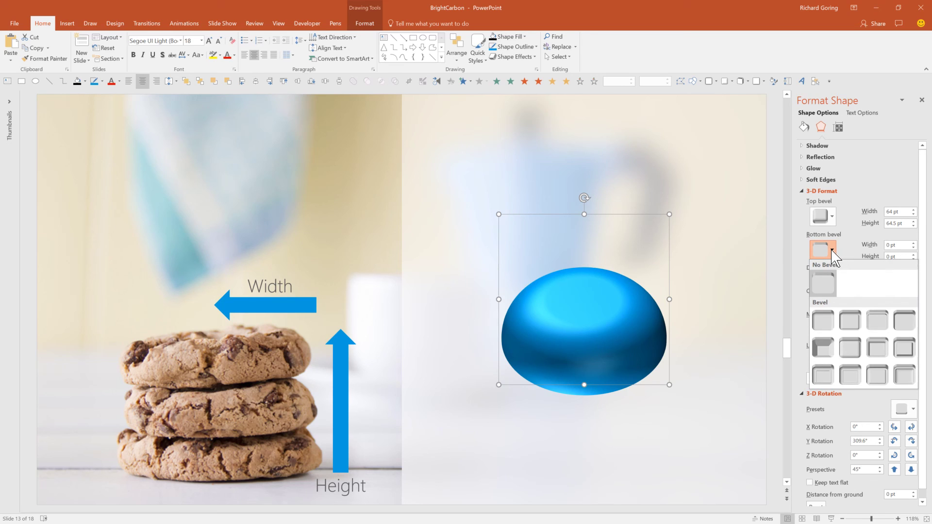
pyautogui.click(822, 323)
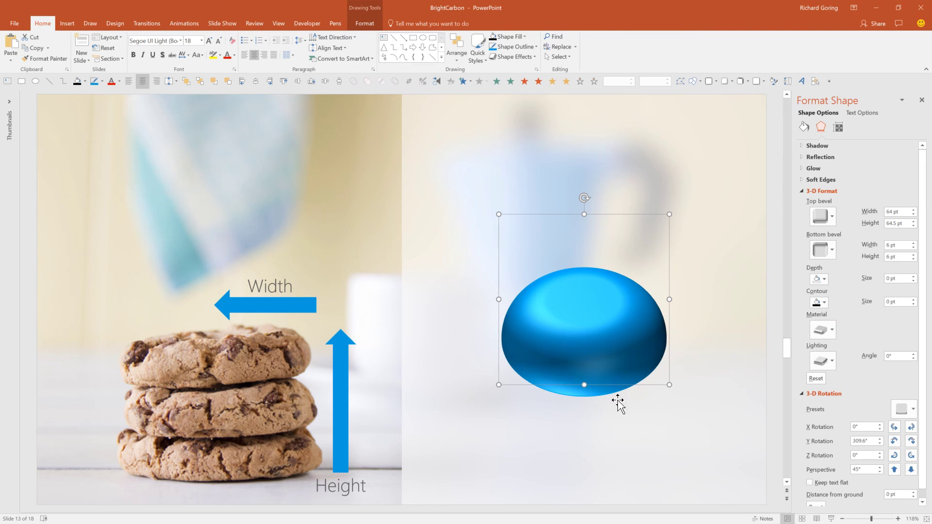
pyautogui.click(915, 254)
pyautogui.click(915, 254)
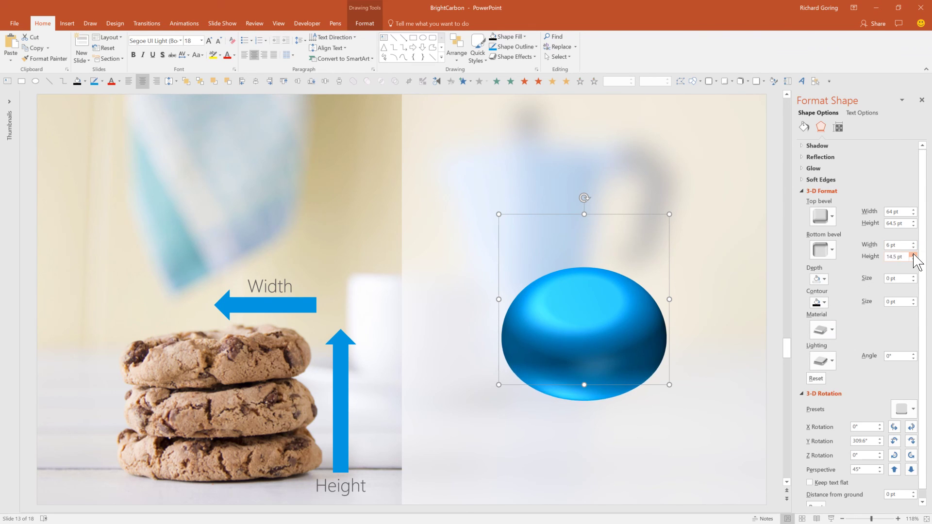
pyautogui.click(914, 254)
pyautogui.click(915, 254)
pyautogui.click(914, 254)
pyautogui.click(914, 254)
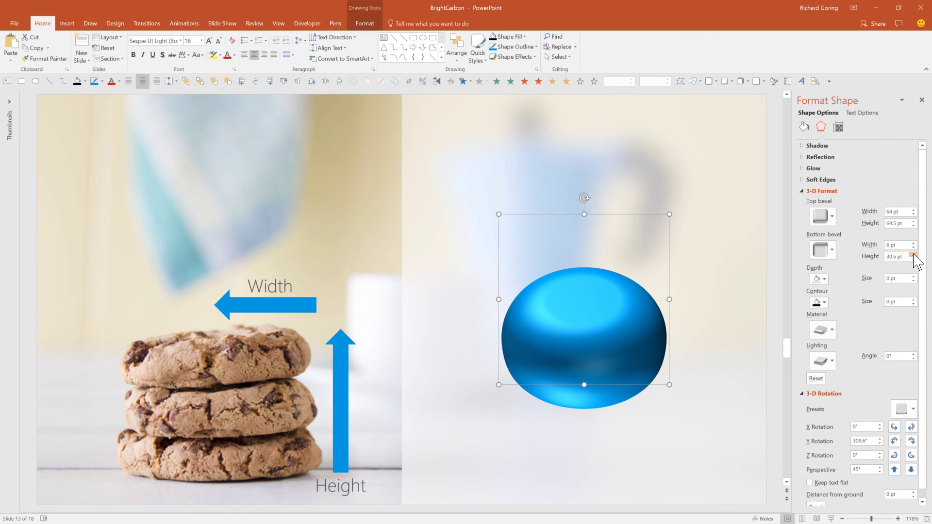
pyautogui.click(914, 254)
pyautogui.click(915, 254)
pyautogui.click(914, 254)
pyautogui.click(915, 254)
pyautogui.click(915, 254)
pyautogui.click(915, 254)
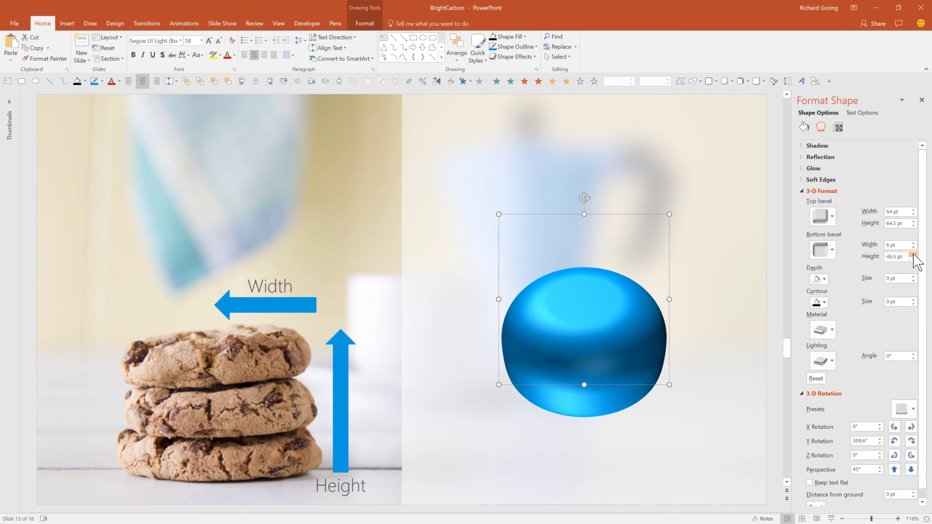
pyautogui.click(915, 255)
# Widen the shape's bottom bevel a few more steps
pyautogui.click(914, 243)
pyautogui.click(915, 243)
pyautogui.click(914, 243)
pyautogui.click(915, 243)
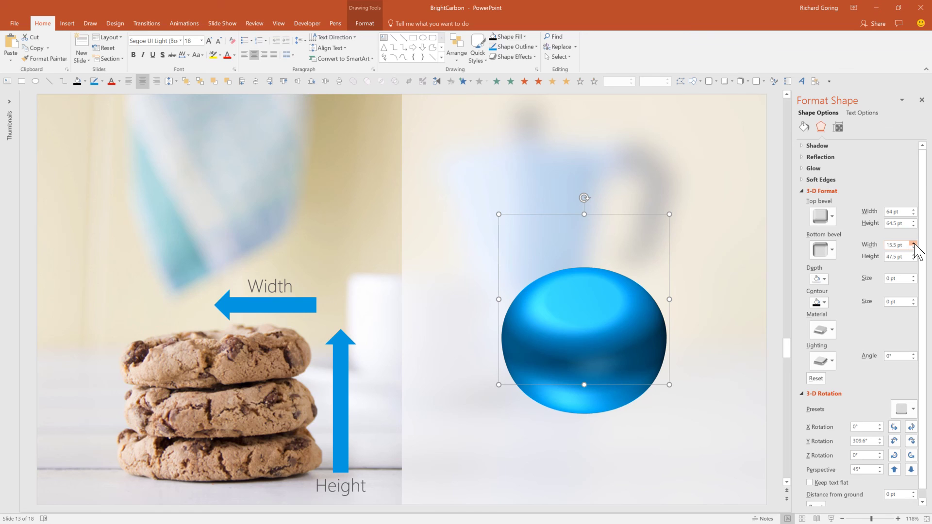
pyautogui.click(914, 243)
pyautogui.click(914, 242)
pyautogui.click(914, 242)
pyautogui.click(915, 242)
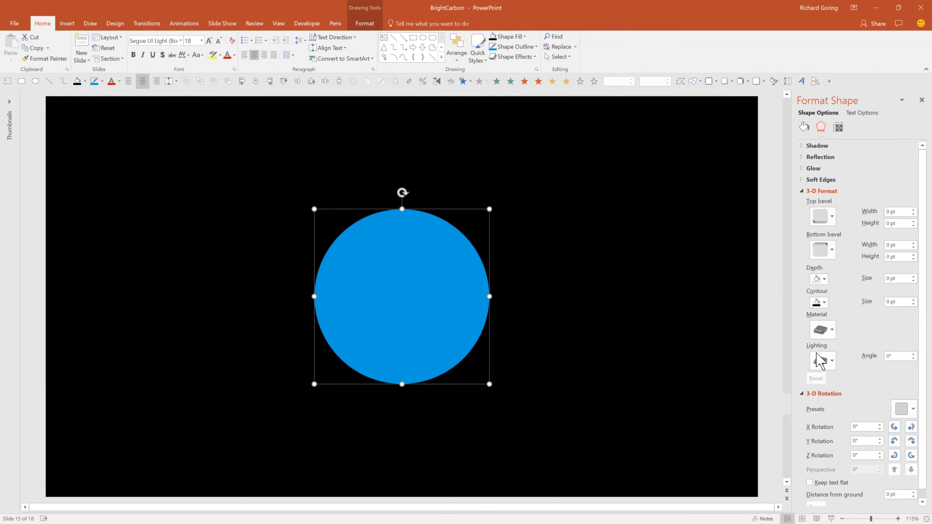
# Apply a Perspective rotation preset and adjust the circle to X 323.4°, Y 339.8°, Z 5.6°
pyautogui.click(904, 409)
pyautogui.click(838, 347)
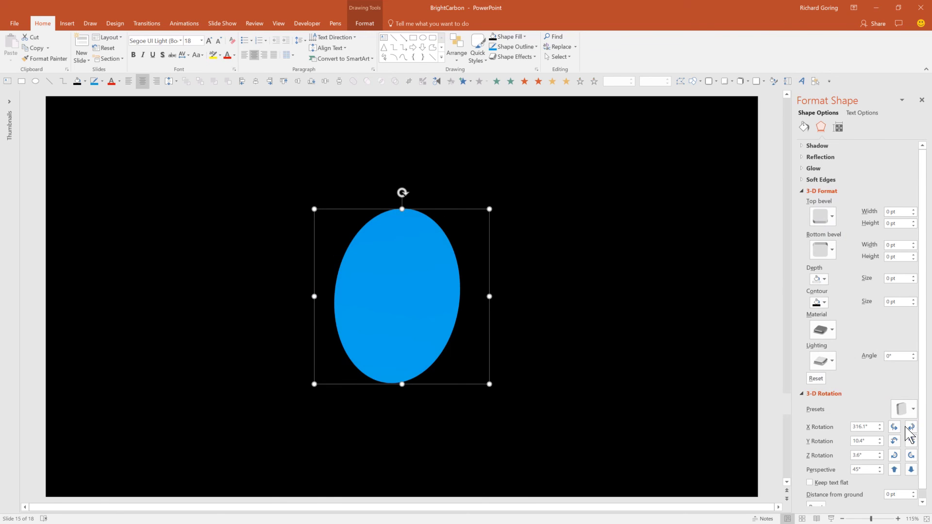
pyautogui.click(911, 428)
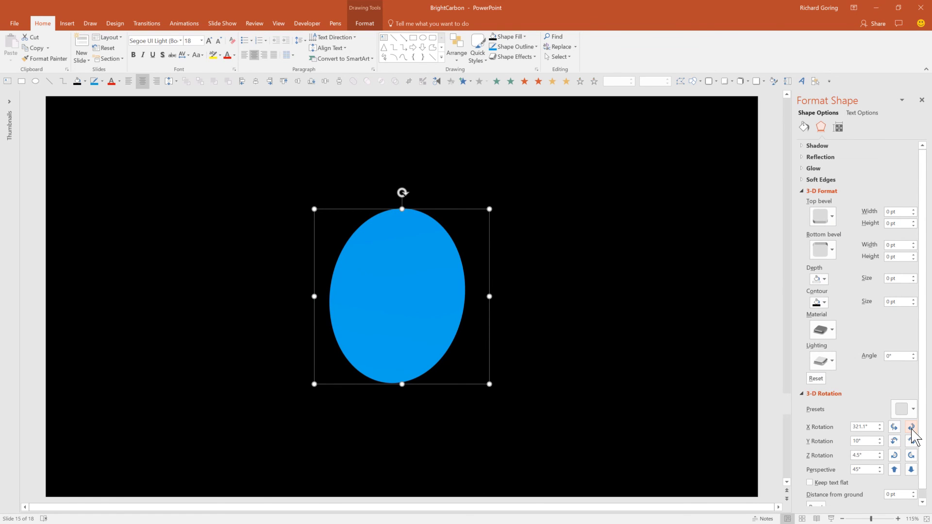
pyautogui.click(912, 427)
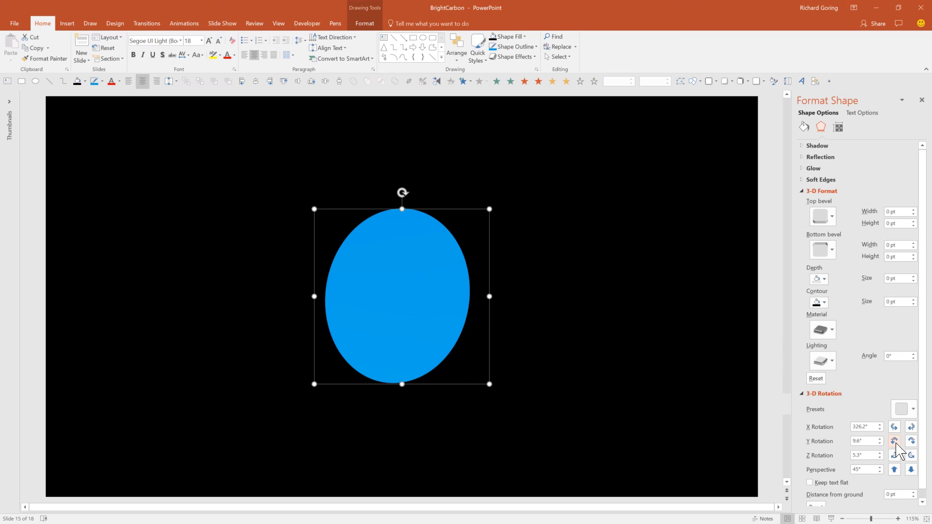
pyautogui.click(894, 441)
pyautogui.click(911, 442)
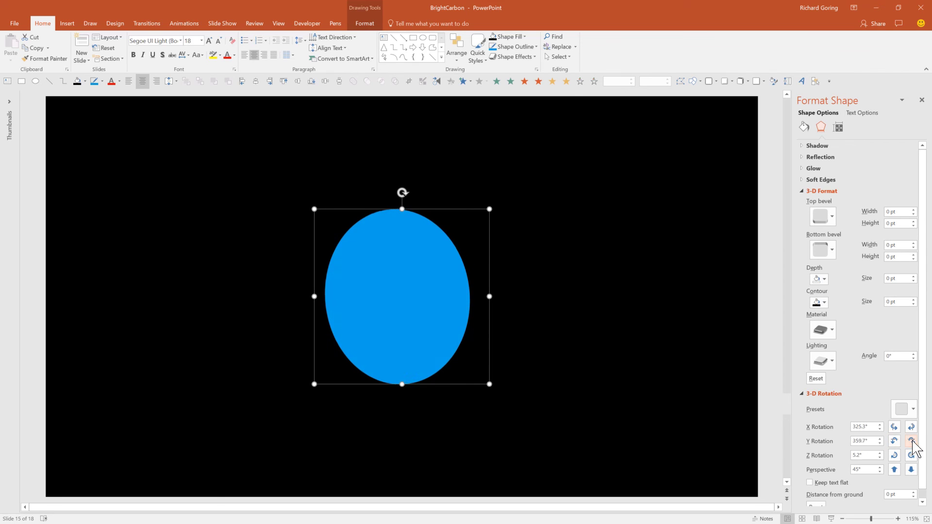
pyautogui.click(911, 441)
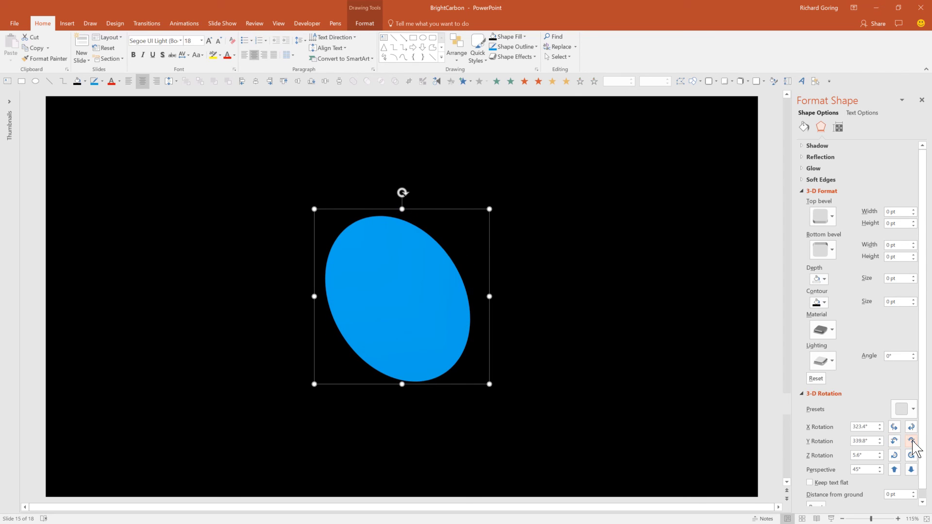
pyautogui.click(911, 442)
pyautogui.click(895, 441)
# Give the circle a rounded top bevel 120 pt wide and 120 pt high
pyautogui.click(831, 217)
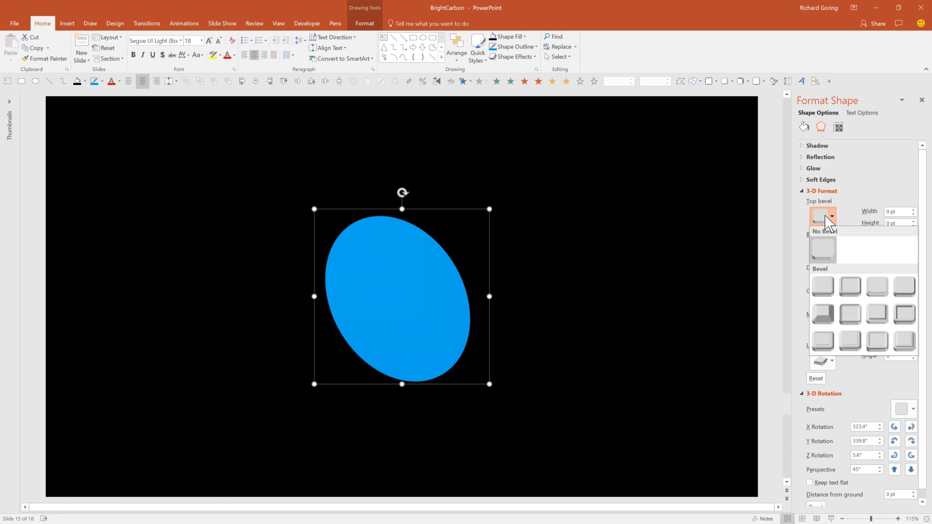
pyautogui.click(823, 295)
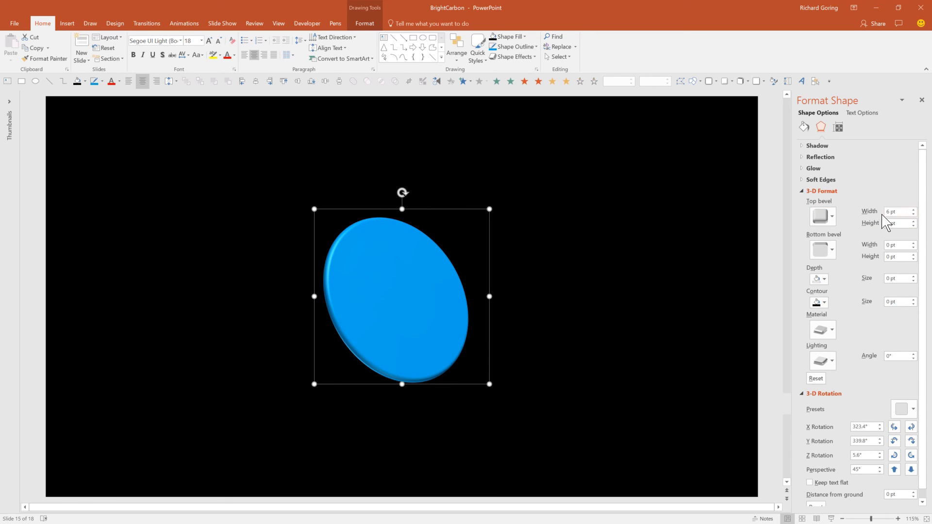
pyautogui.tripleClick(900, 211)
pyautogui.write('120')
pyautogui.press('Tab')
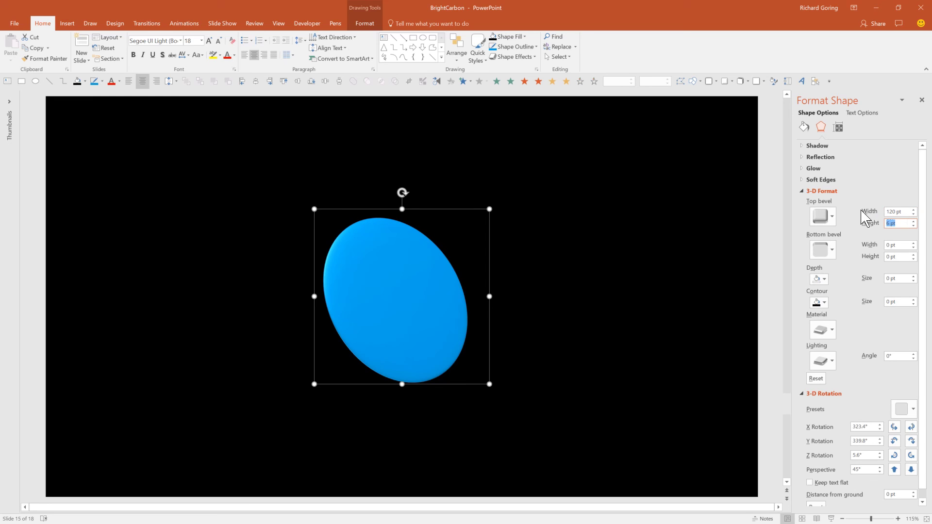
pyautogui.write('120')
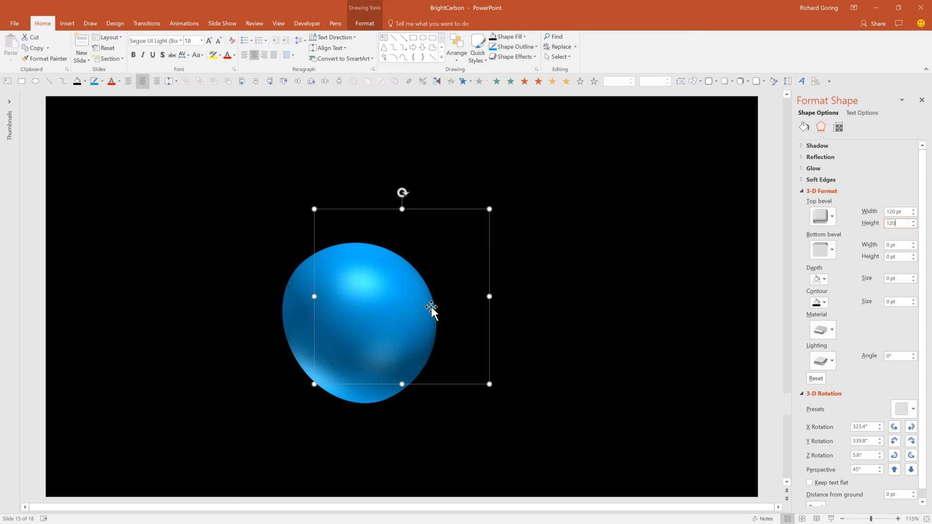
# Give the circle a rounded bottom bevel 120 pt wide and 120 pt high
pyautogui.click(831, 250)
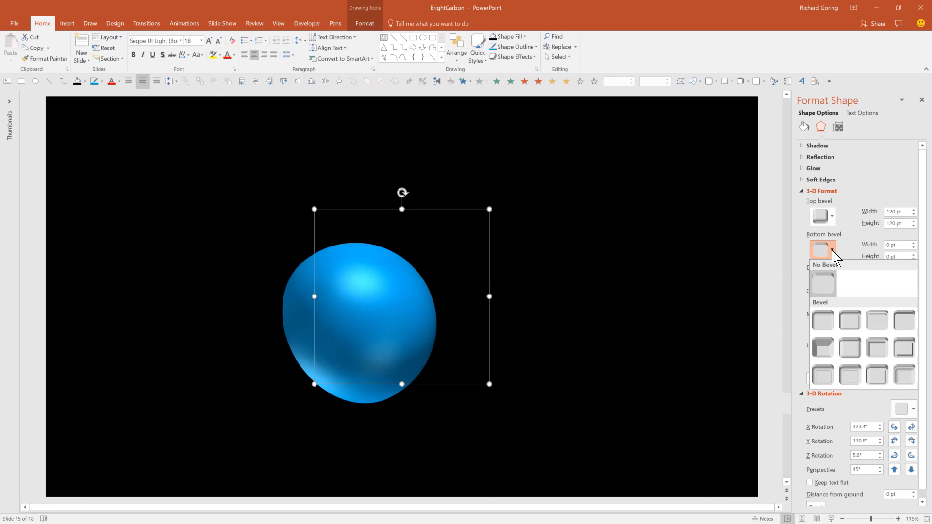
pyautogui.click(824, 344)
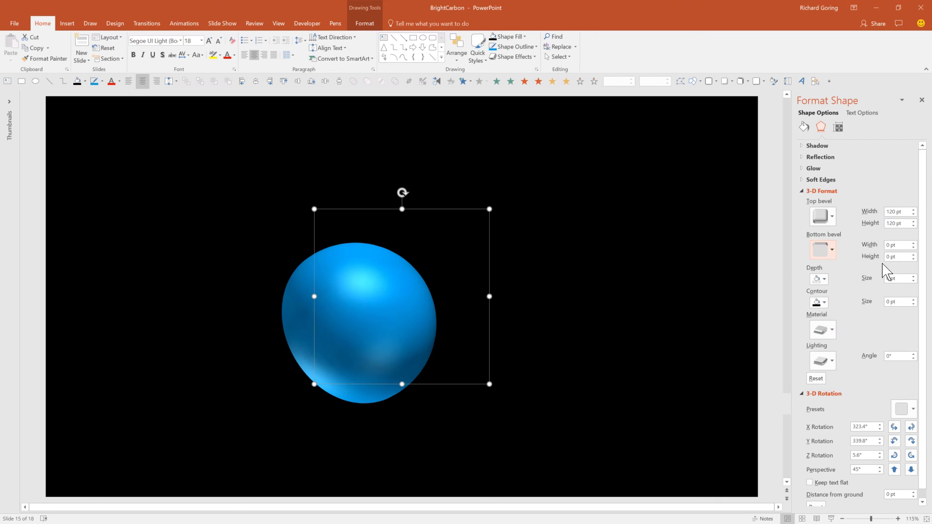
pyautogui.doubleClick(900, 246)
pyautogui.write('120')
pyautogui.press('Tab')
pyautogui.write('120')
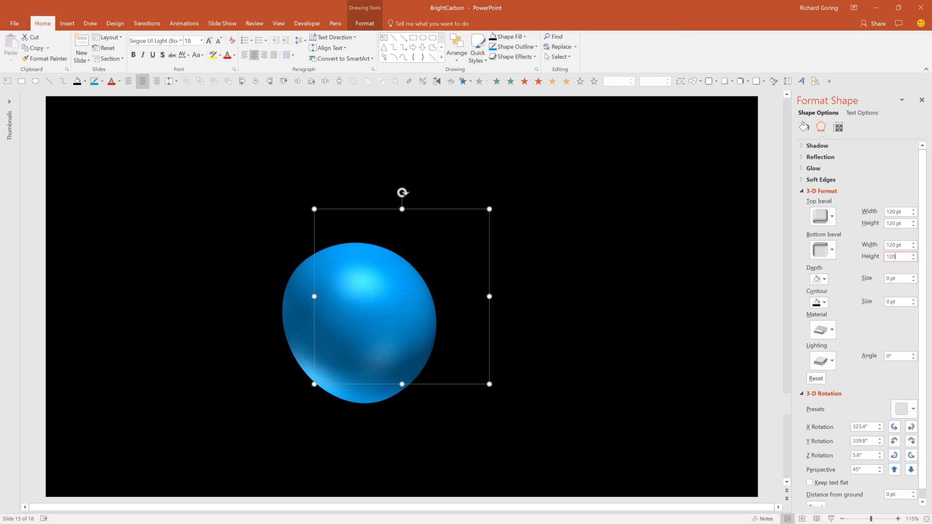
pyautogui.press('Tab')
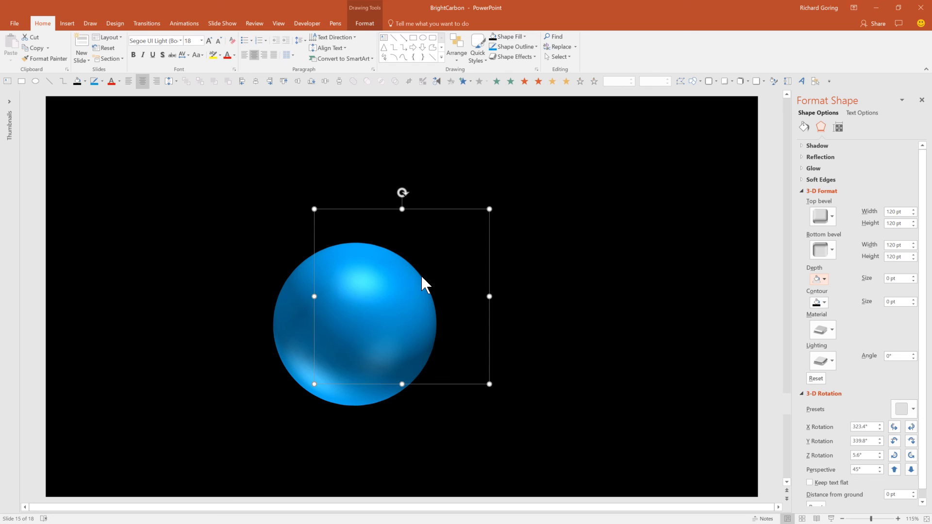
# Change the top bevel to Relaxed Inset, widening it past its 120 pt height to form a small dimple
pyautogui.click(828, 217)
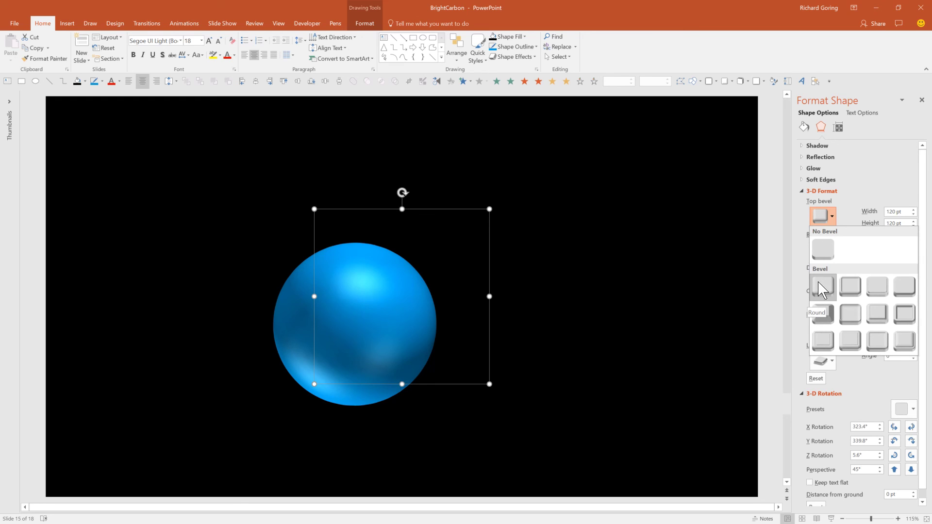
pyautogui.click(857, 293)
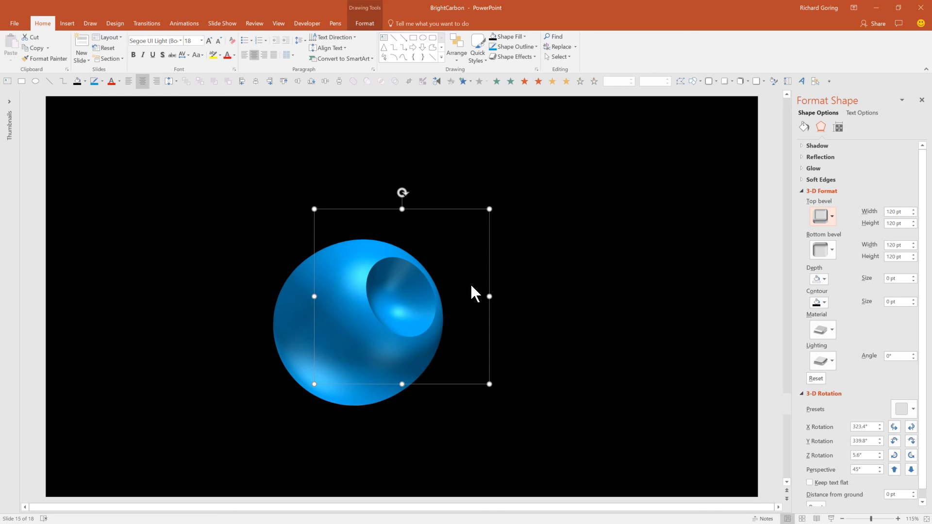
pyautogui.click(914, 214)
pyautogui.click(914, 215)
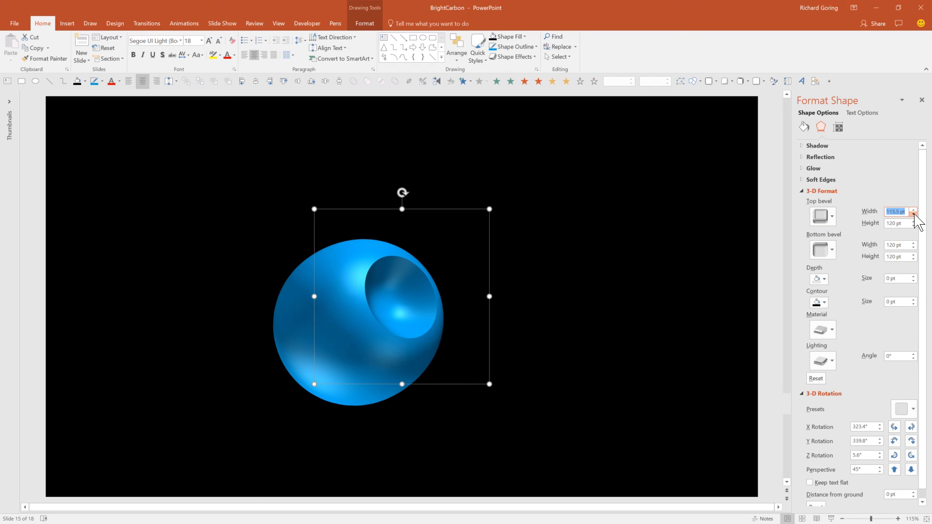
pyautogui.click(914, 209)
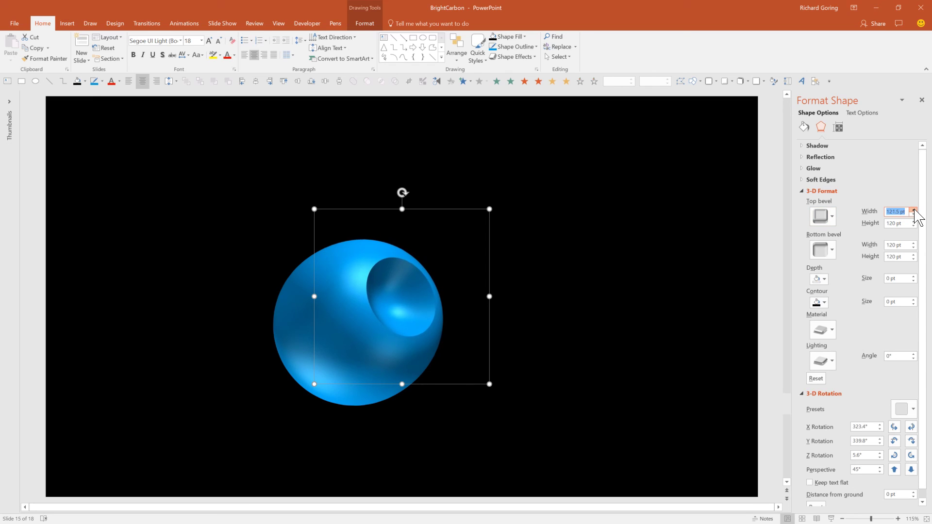
pyautogui.moveTo(914, 211); pyautogui.dragTo(915, 211)
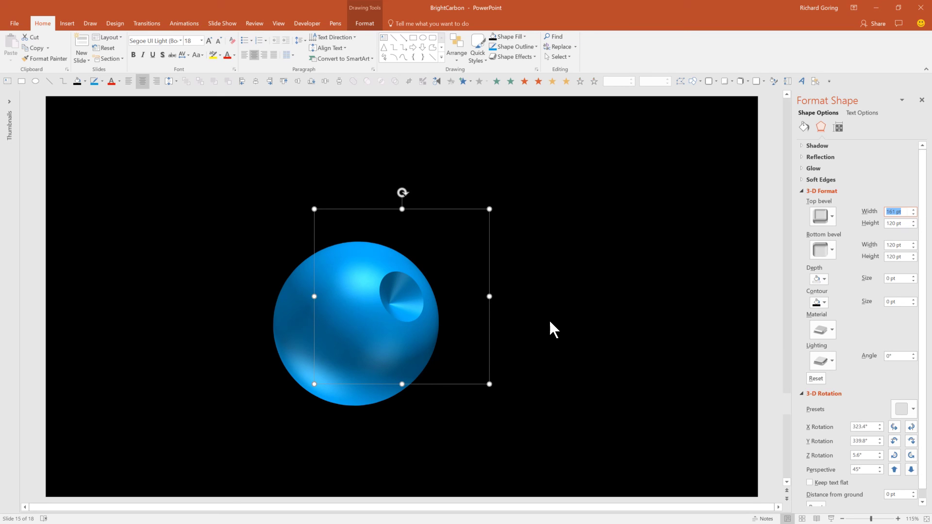
pyautogui.click(804, 127)
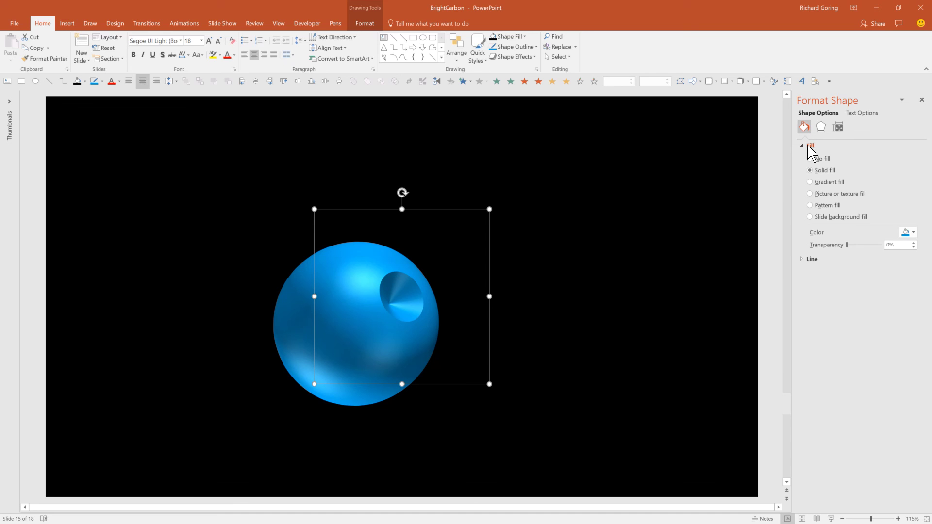
# Replace the sphere's solid blue with a pale picture-or-texture fill
pyautogui.click(817, 195)
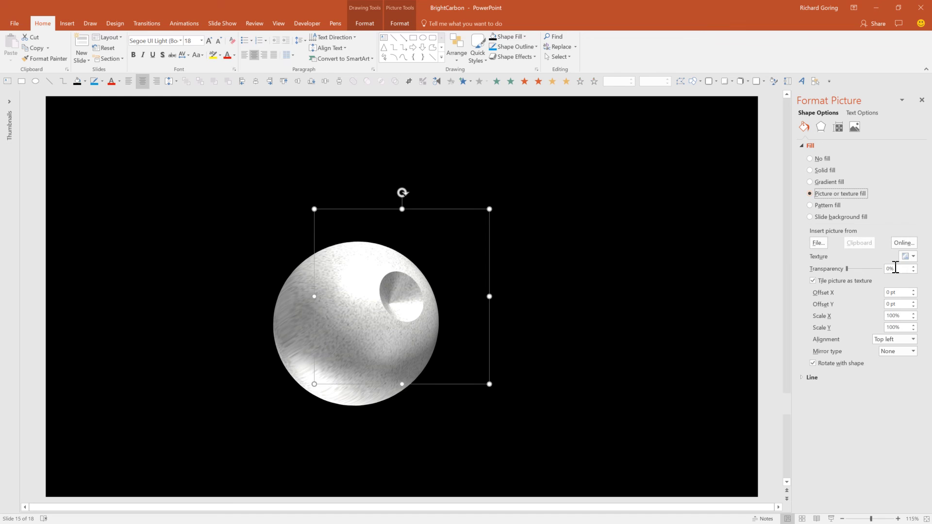
pyautogui.click(912, 257)
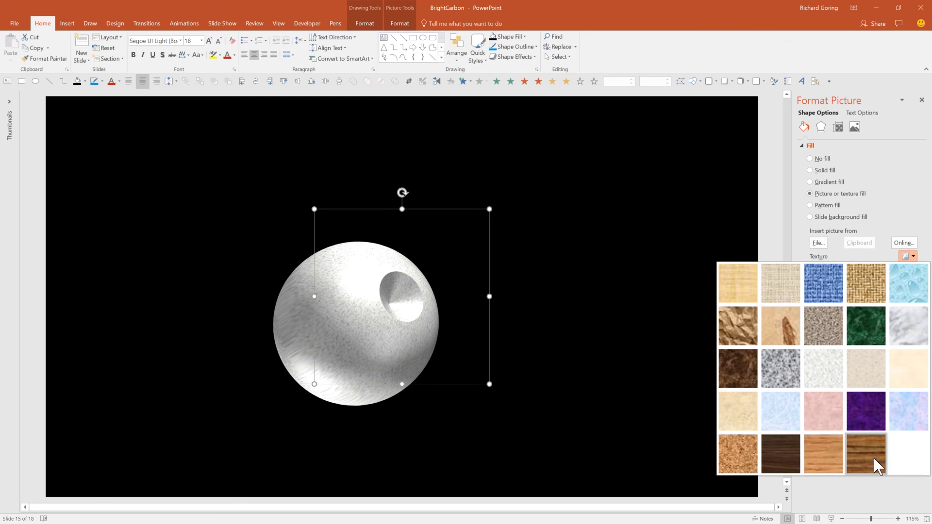
pyautogui.click(824, 370)
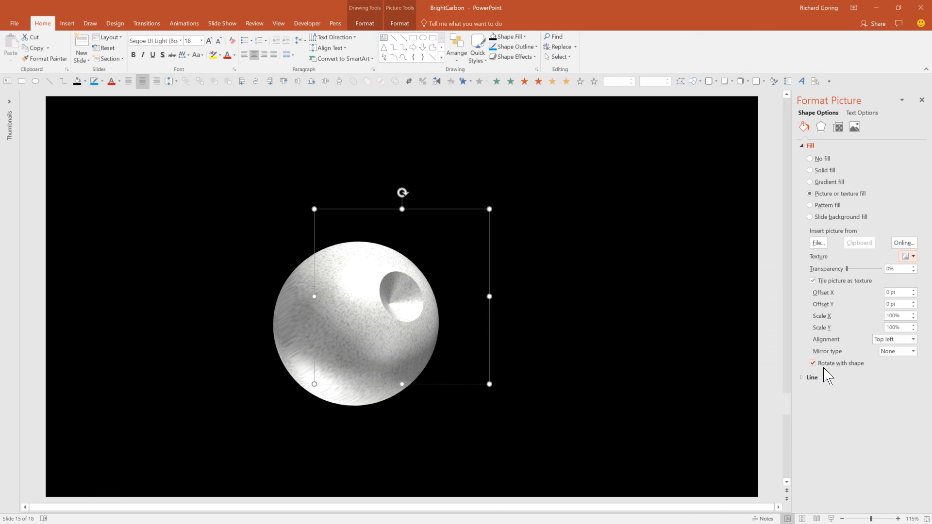